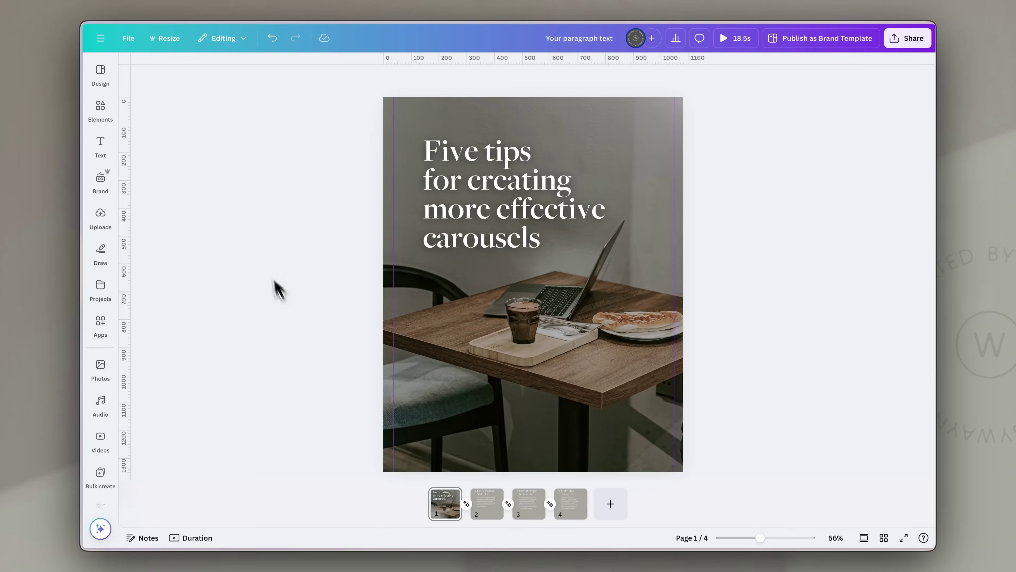
Step: Search graphics for 'stickers Aesthetic' and add a slightly tilted, shrunken rainbow sticker on the table
click(98, 116)
click(167, 73)
text(stickers Aesthetic)
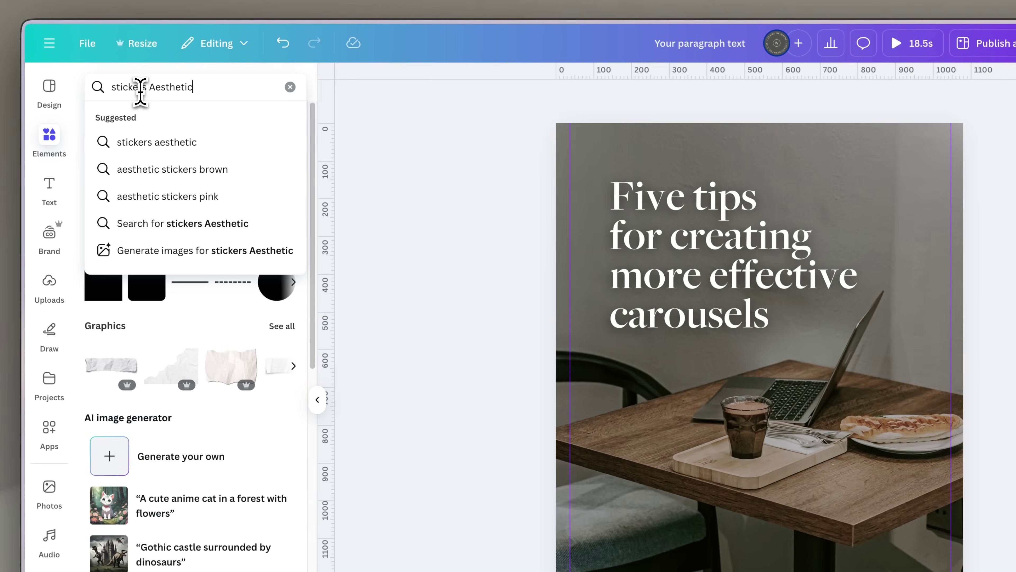
key(Return)
click(152, 117)
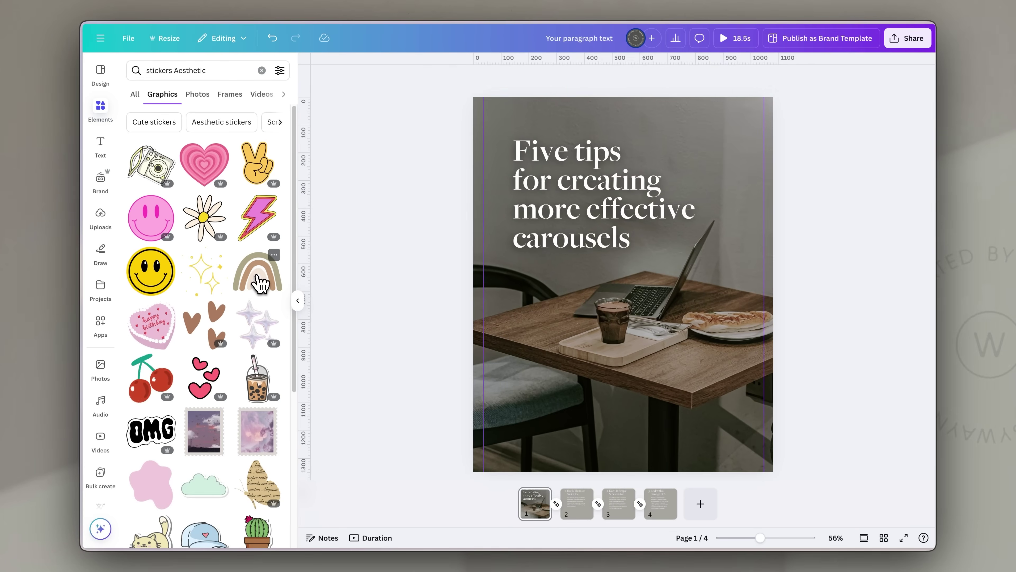
click(260, 289)
drag(637, 417, 620, 408)
drag(755, 207, 714, 344)
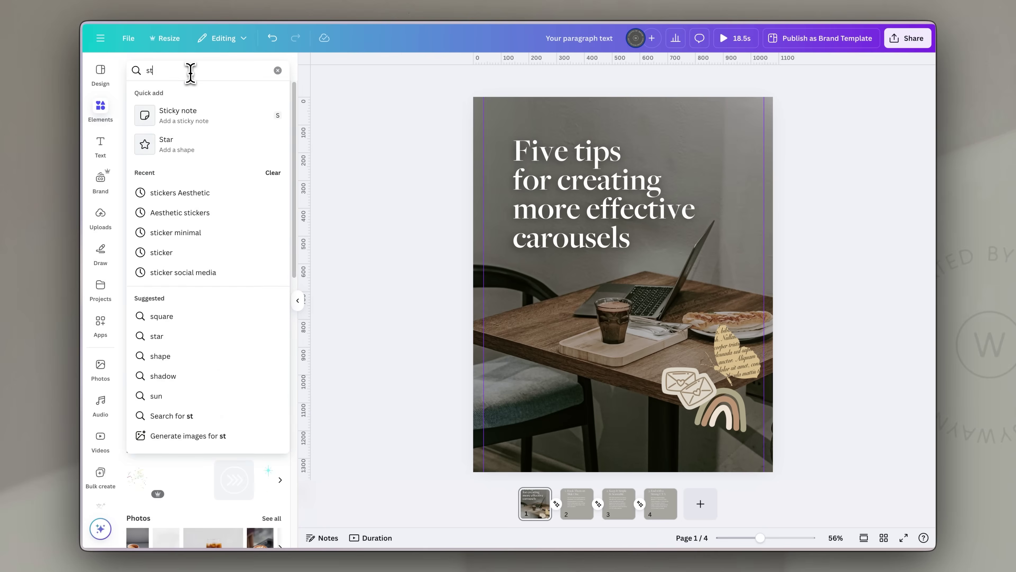
Step: Add a white circle photo sticker, shrunk and moved to the cover's lower left
key(Return)
click(171, 100)
click(176, 169)
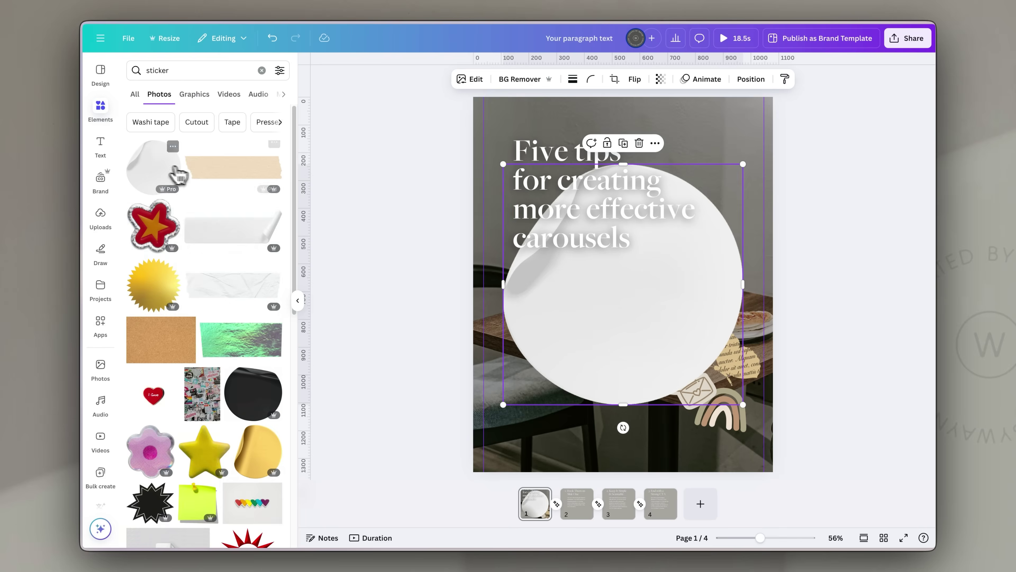
drag(744, 166, 560, 347)
drag(544, 385, 534, 418)
Step: Place the circular brand logo from the brand kit, shrunk to sit on the white circle
click(100, 180)
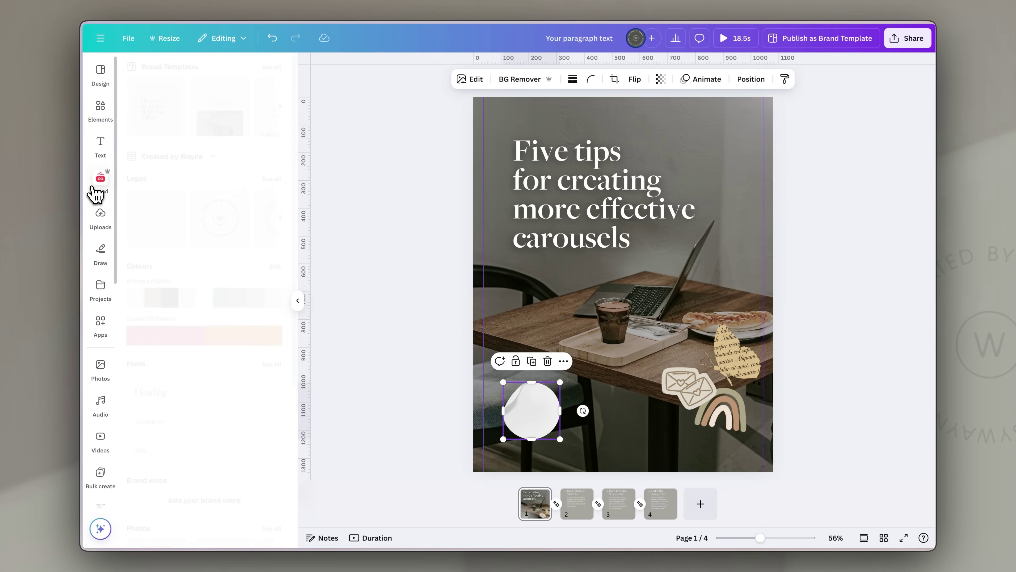
click(219, 218)
drag(708, 200, 581, 330)
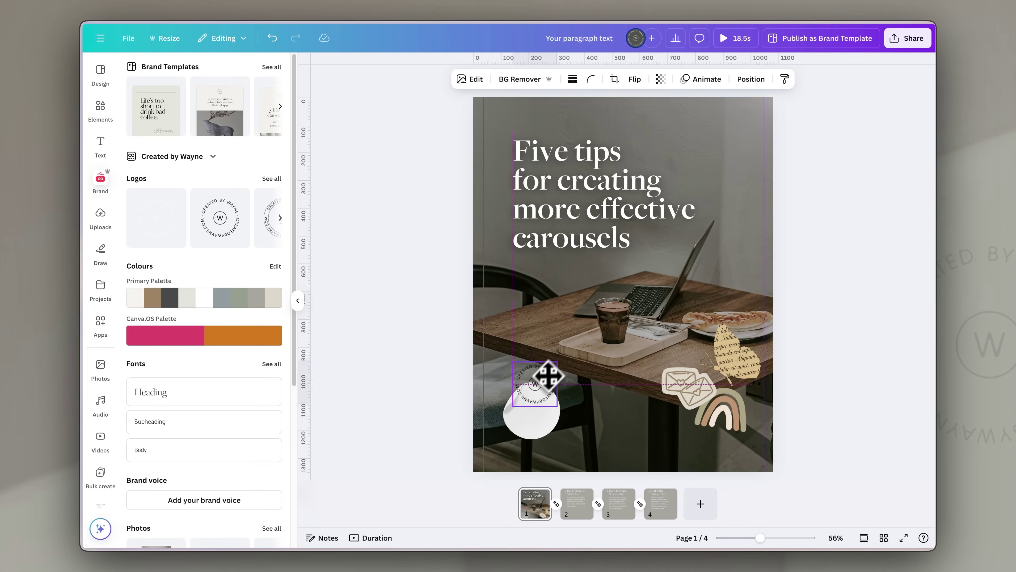
click(864, 244)
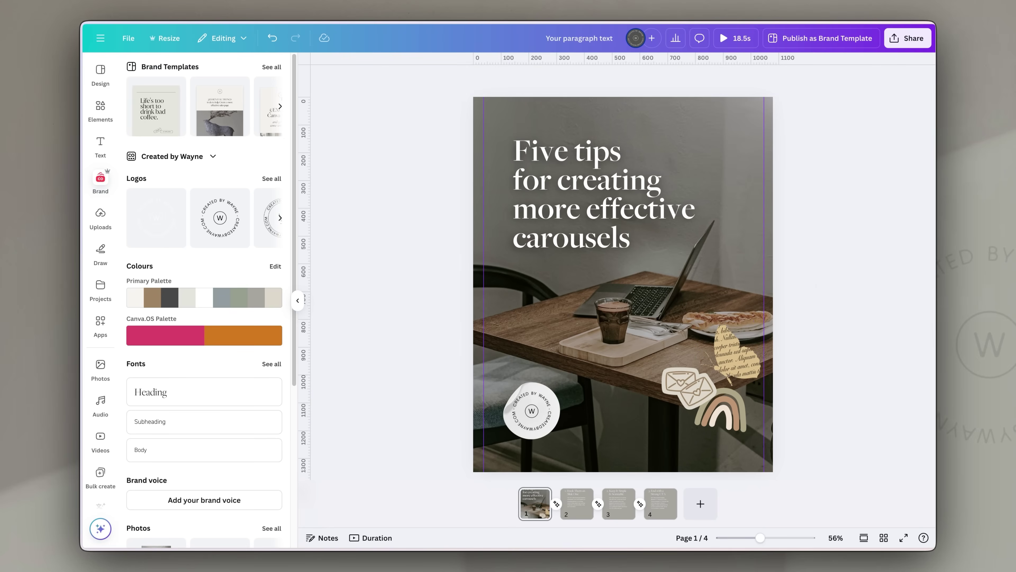
click(520, 300)
Step: Use Magic Grab on the coffee glass to separate it from the café photo
click(480, 83)
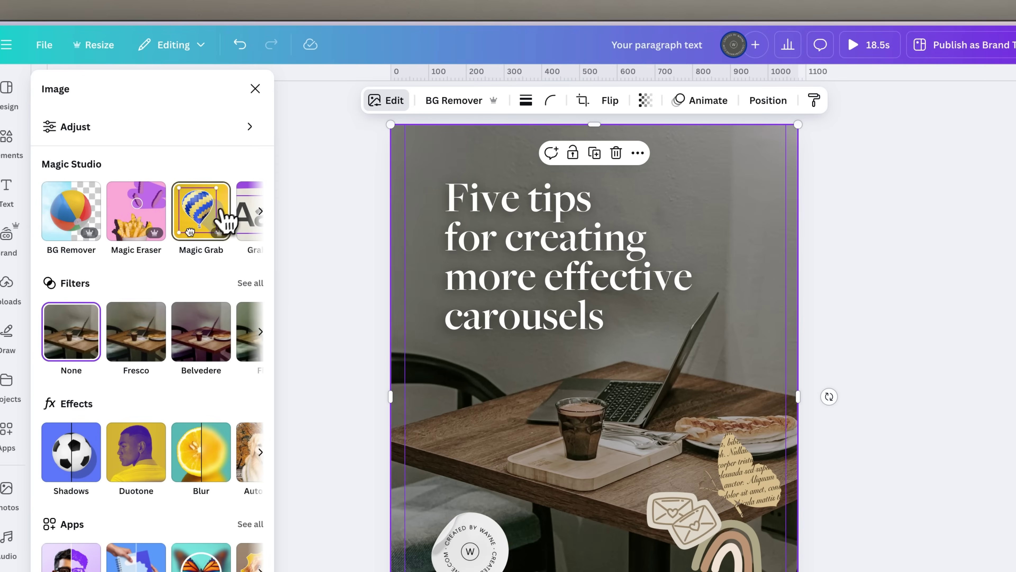
click(226, 220)
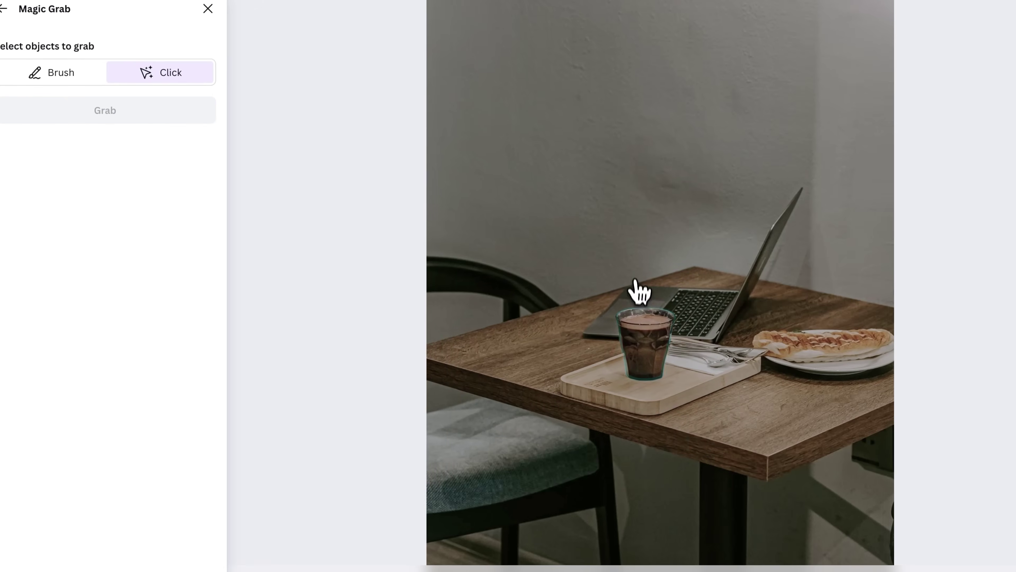
click(692, 415)
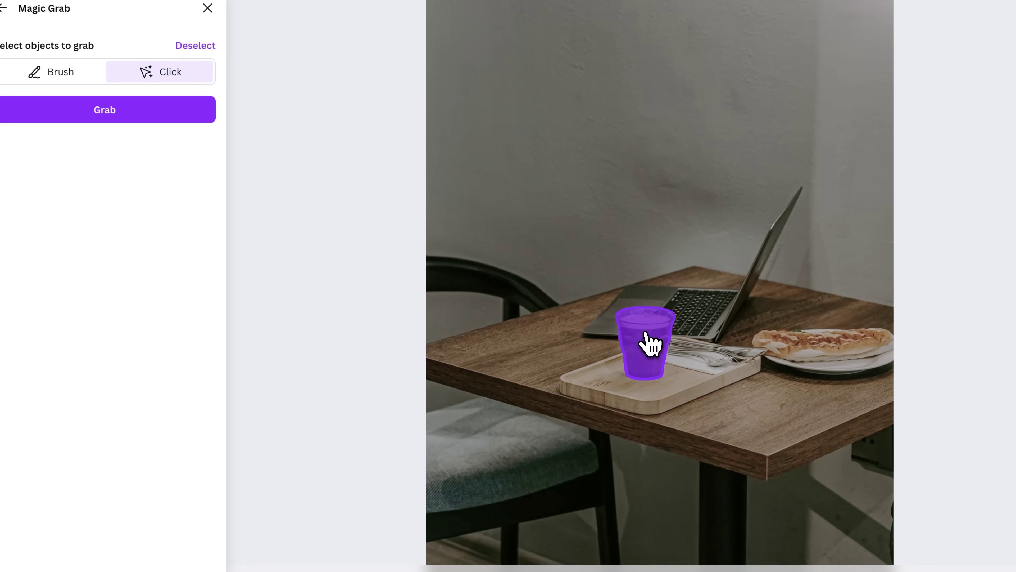
click(120, 111)
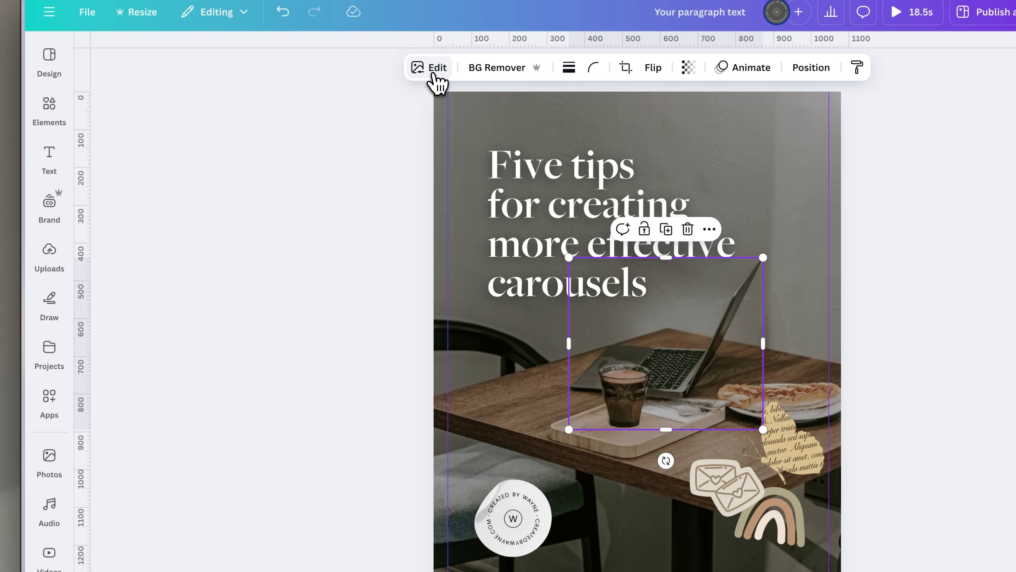
Step: Give the grabbed cutout a white Outline shadow at size 14
click(436, 68)
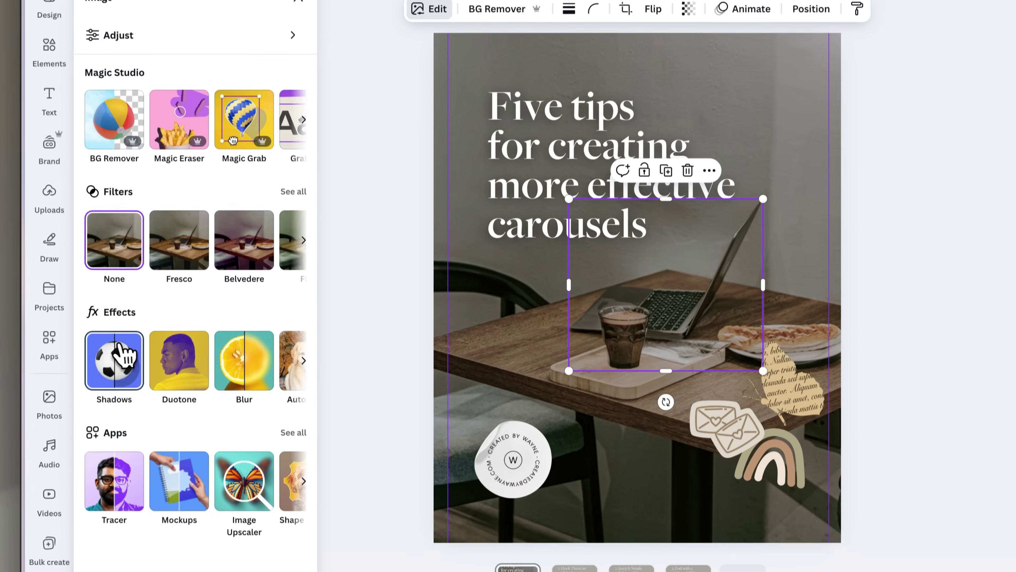
click(113, 424)
click(258, 182)
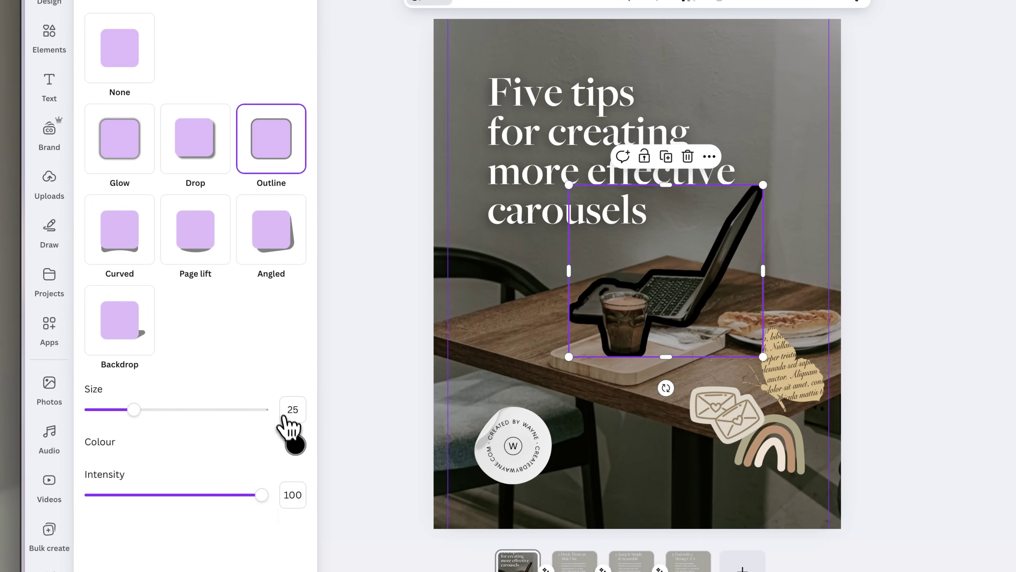
click(295, 445)
click(299, 481)
drag(131, 408, 115, 411)
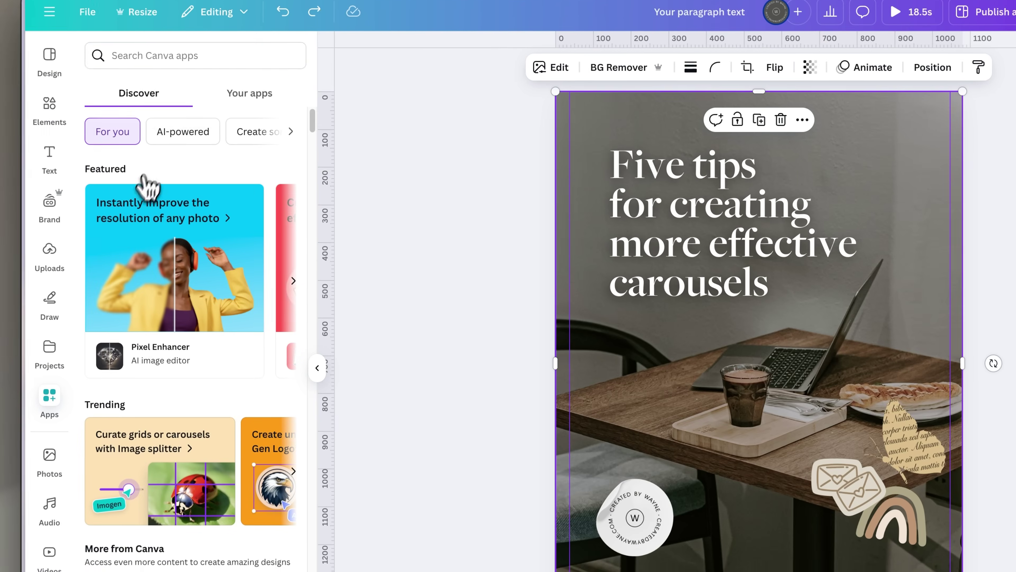
click(171, 64)
Step: With the Choppy Crop app, crop around the glass and laptop and add the piece to the design
text(Choppy C)
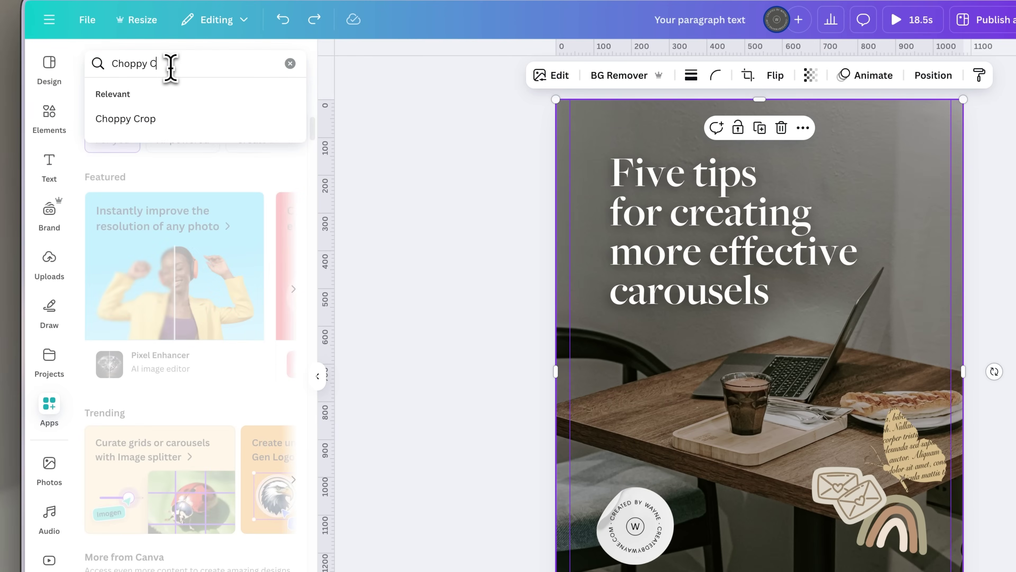
text(rop)
key(Return)
click(106, 118)
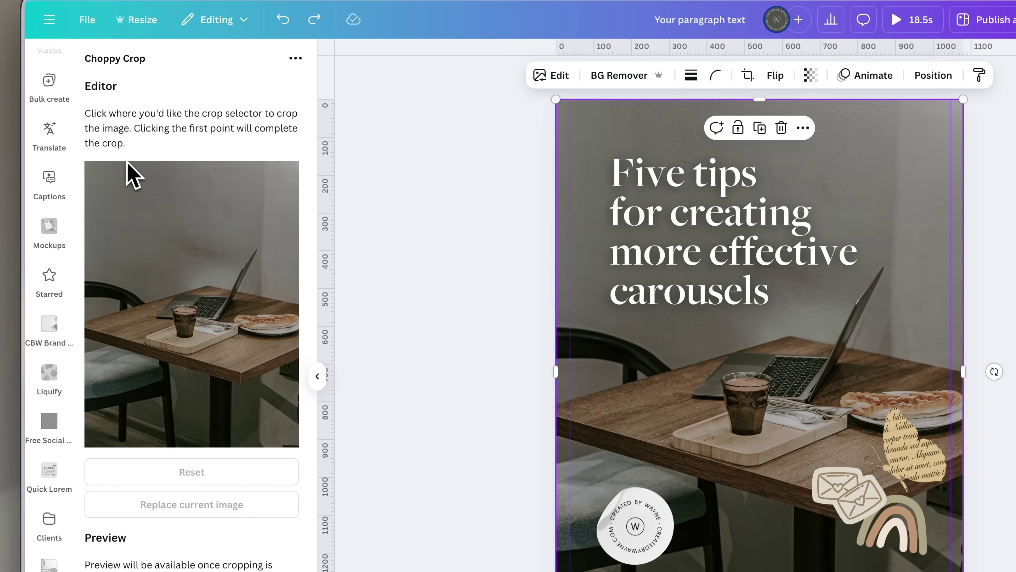
click(159, 322)
click(145, 331)
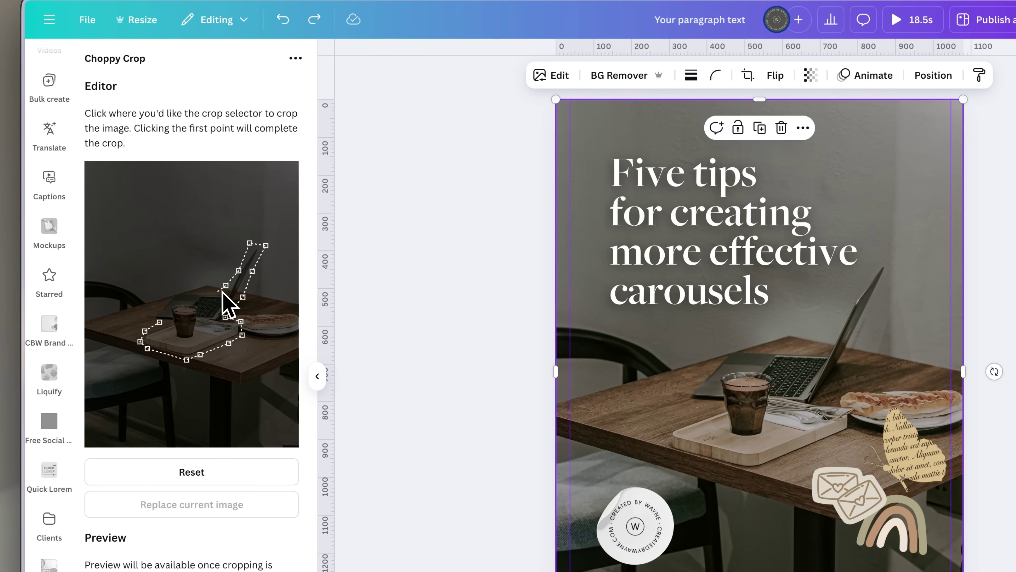
click(159, 322)
scroll(232, 440, down, 3)
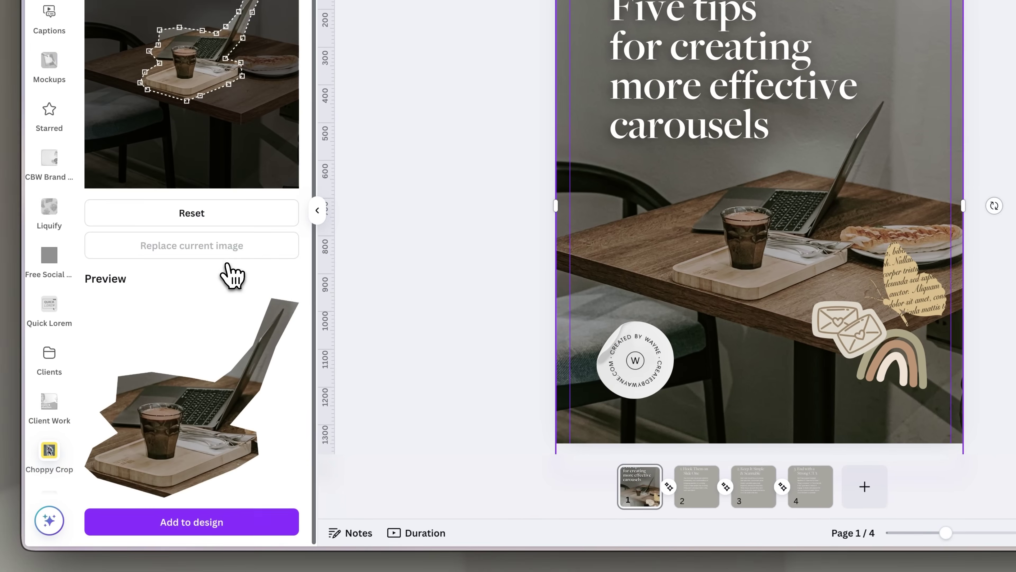
click(200, 525)
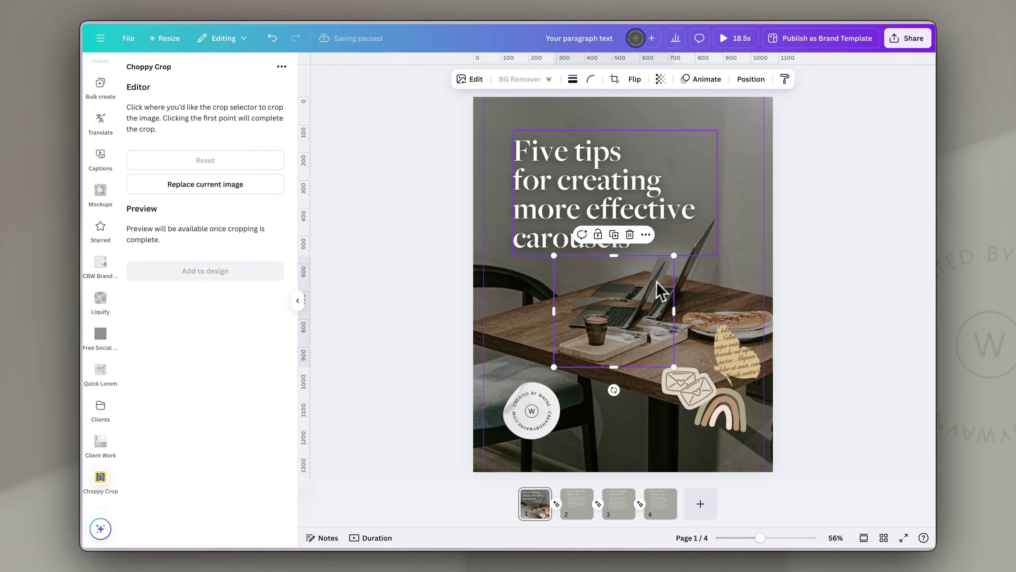
Step: Enlarge and reposition the laptop-and-desk cutout, then give it a white Outline at size 12
drag(674, 255, 733, 209)
drag(670, 275, 667, 281)
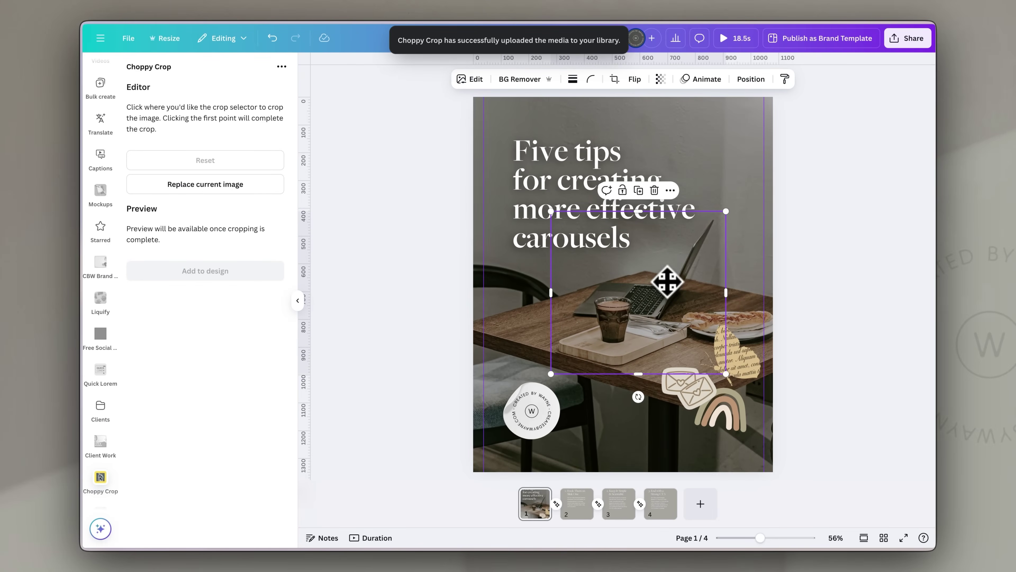
click(478, 89)
click(150, 340)
click(264, 181)
click(282, 405)
click(284, 428)
drag(163, 379, 151, 379)
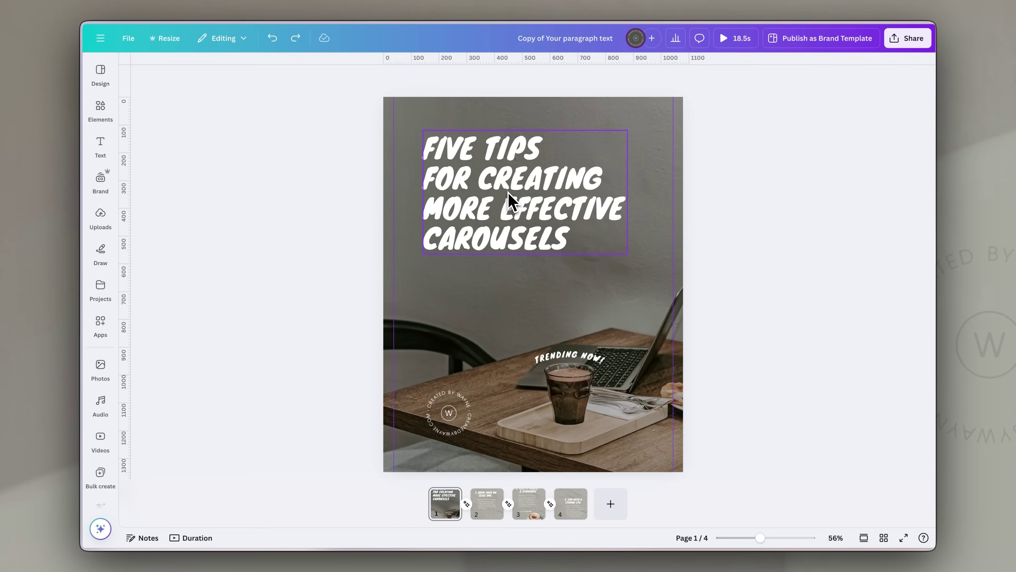
click(508, 193)
click(334, 77)
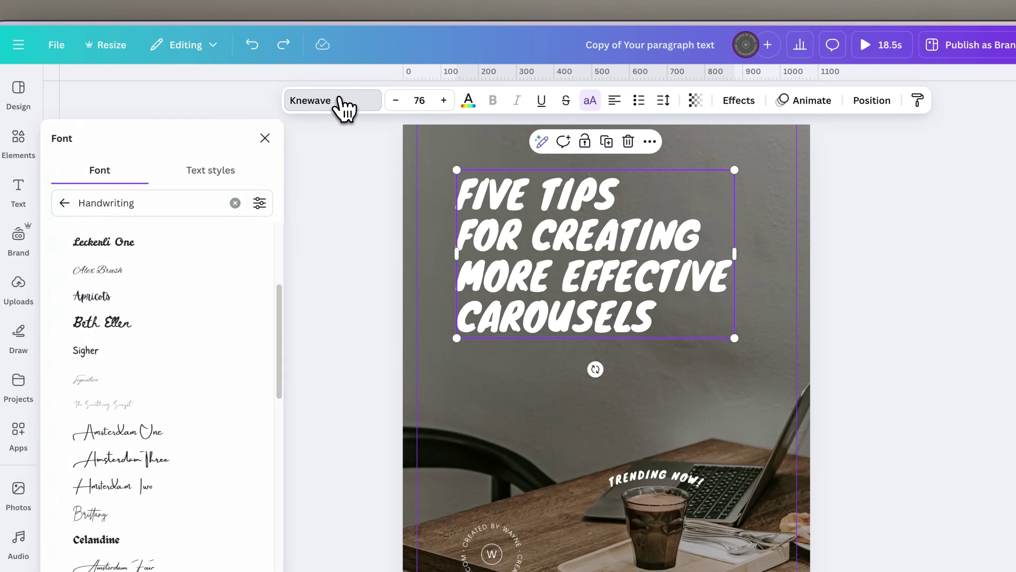
click(134, 154)
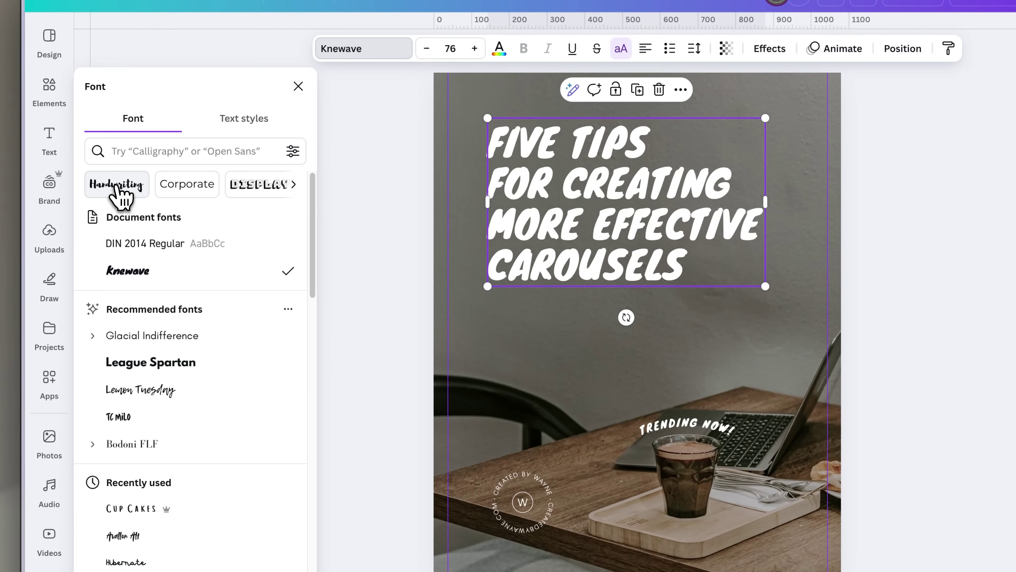
click(120, 188)
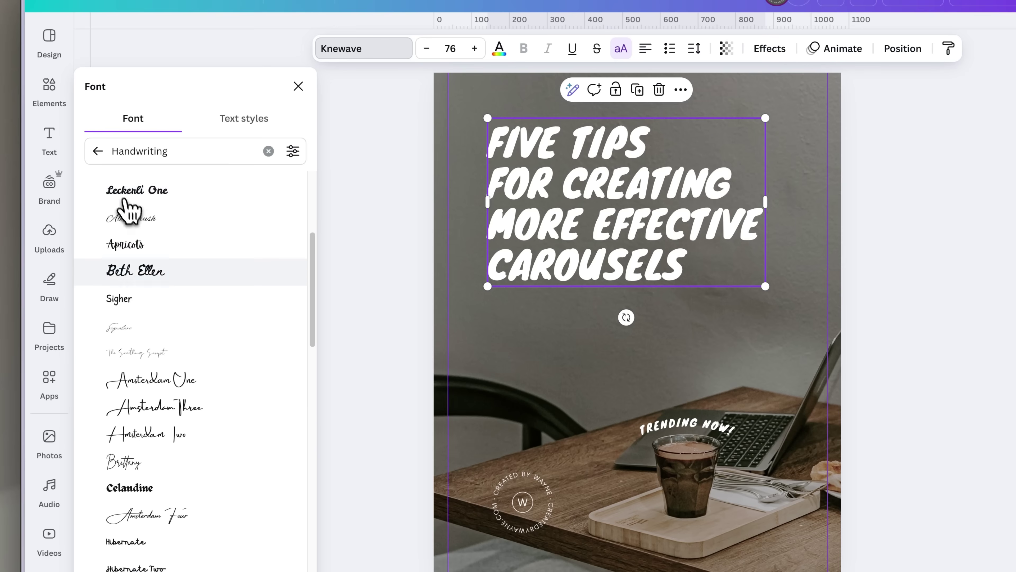
scroll(152, 325, down, 10)
scroll(142, 356, down, 5)
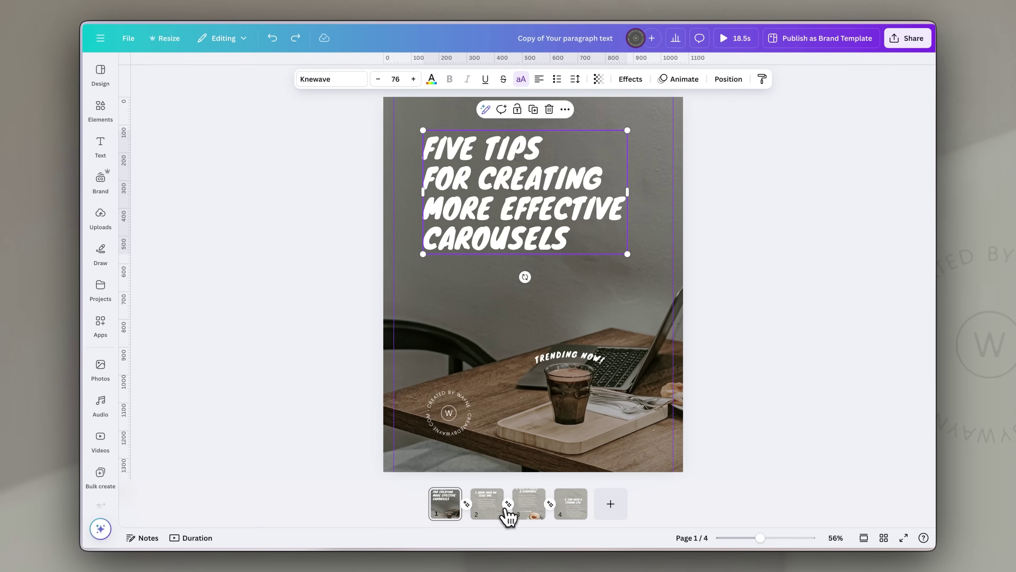
Step: On page 3, apply the Curve effect to MAKE IT EASY FOR THEM and set it over the coffee cup
click(532, 513)
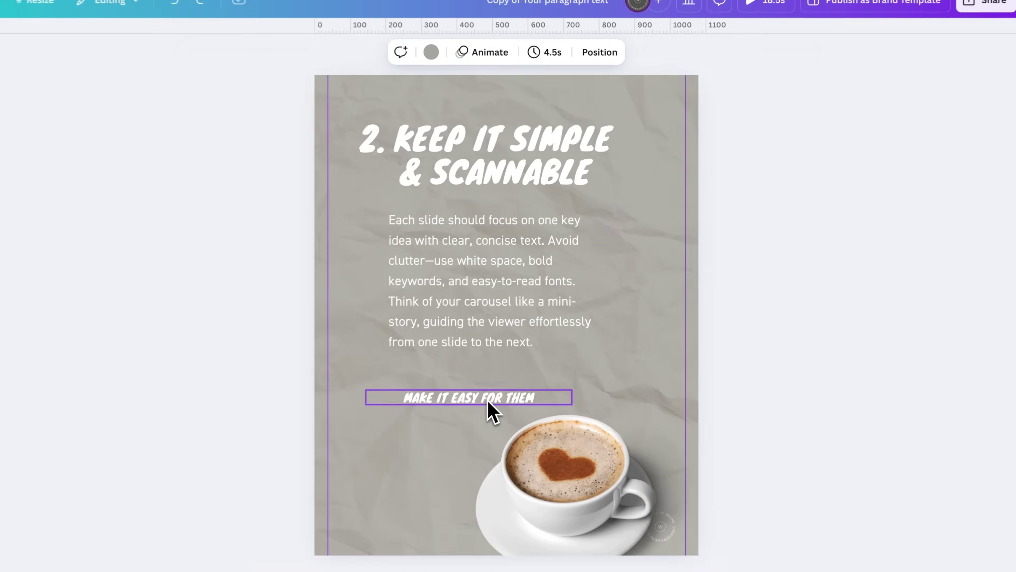
click(519, 352)
click(630, 79)
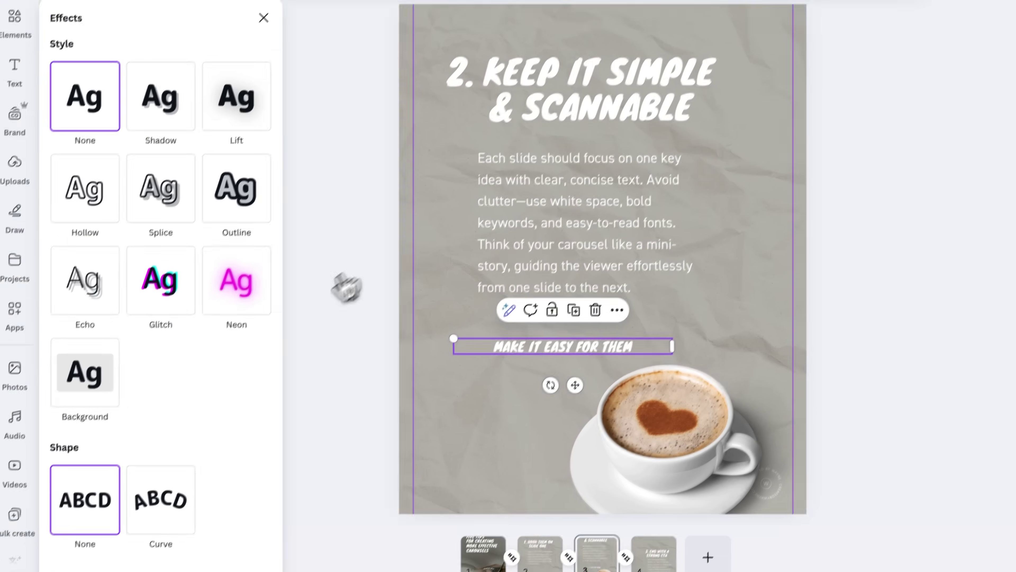
click(162, 528)
drag(566, 419, 654, 380)
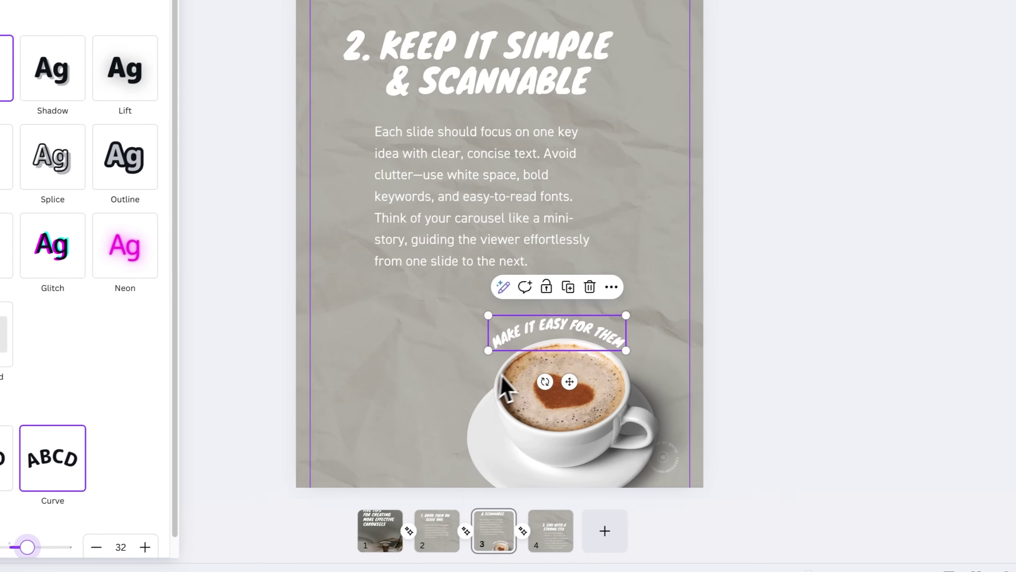
drag(712, 281, 717, 286)
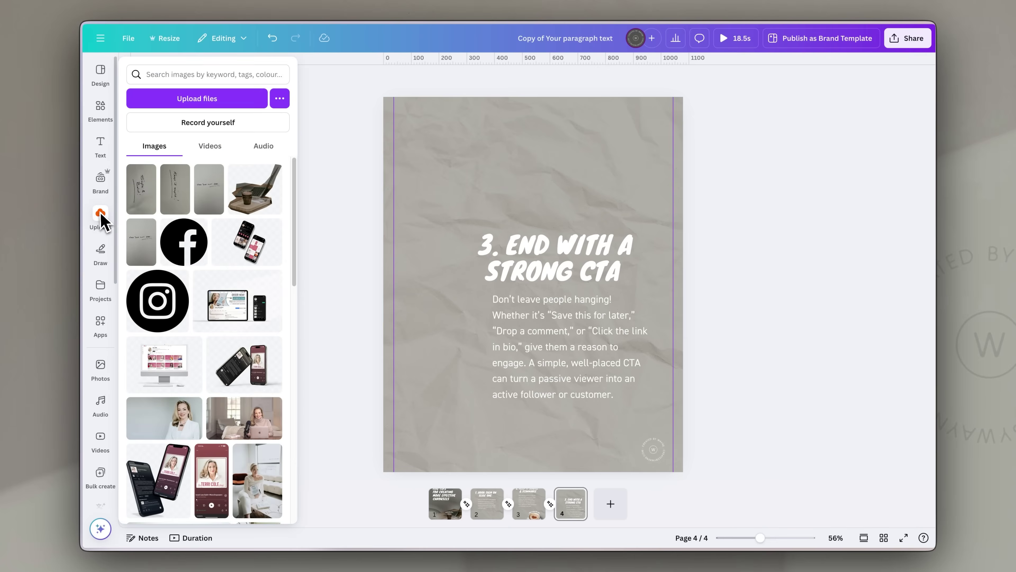
Step: Add the uploaded Simple & Bold! sketch to page 4, rotated horizontal, trimmed, placed top left above the CTA
click(141, 204)
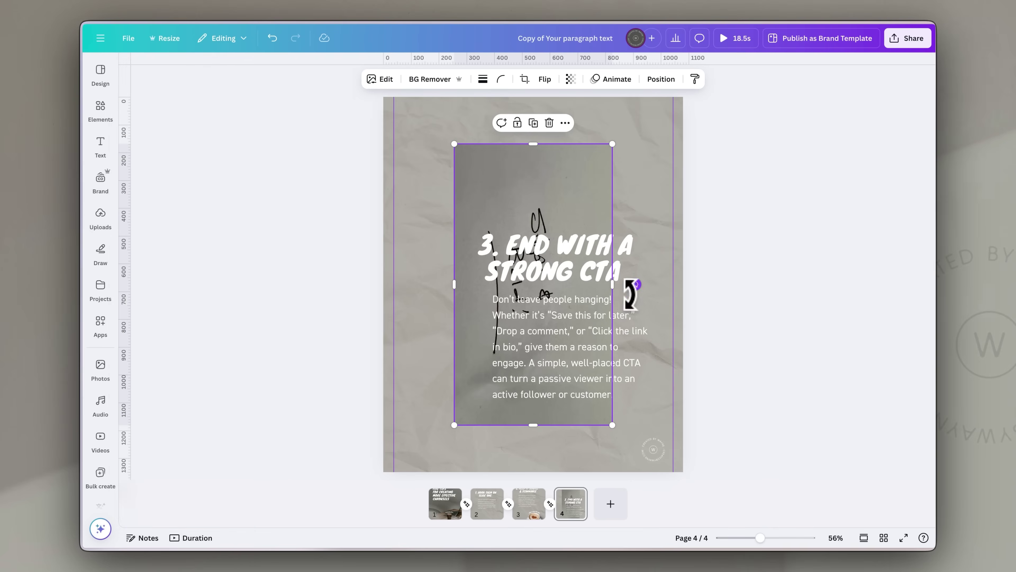
drag(627, 301, 531, 165)
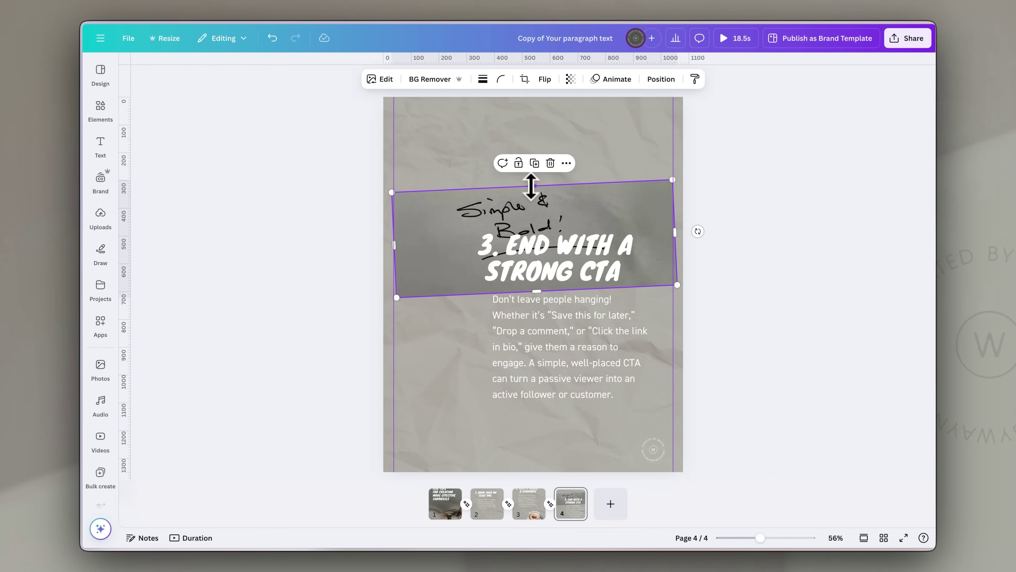
drag(676, 236, 714, 240)
drag(439, 245, 491, 238)
drag(566, 216, 507, 211)
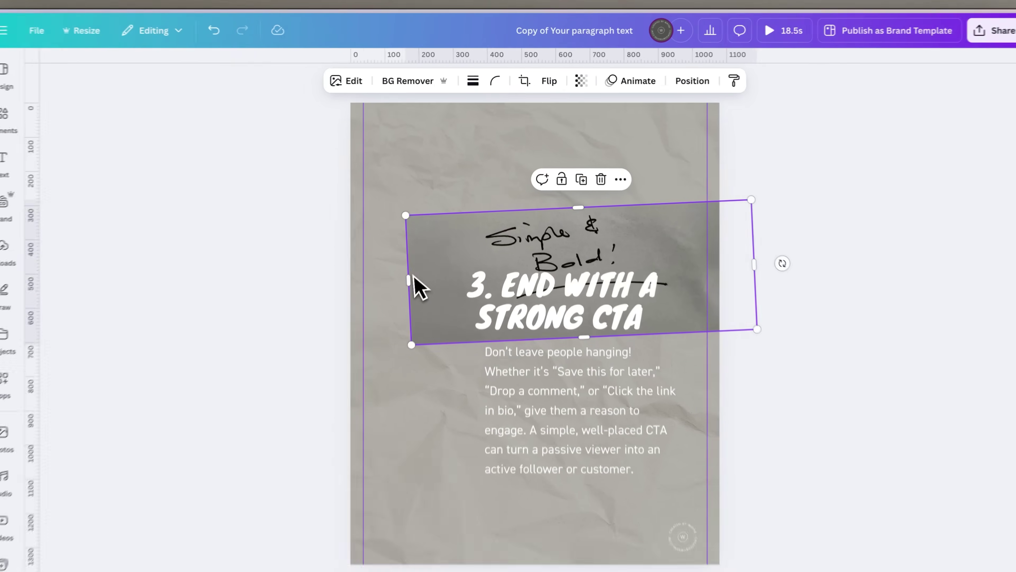
drag(702, 276, 618, 282)
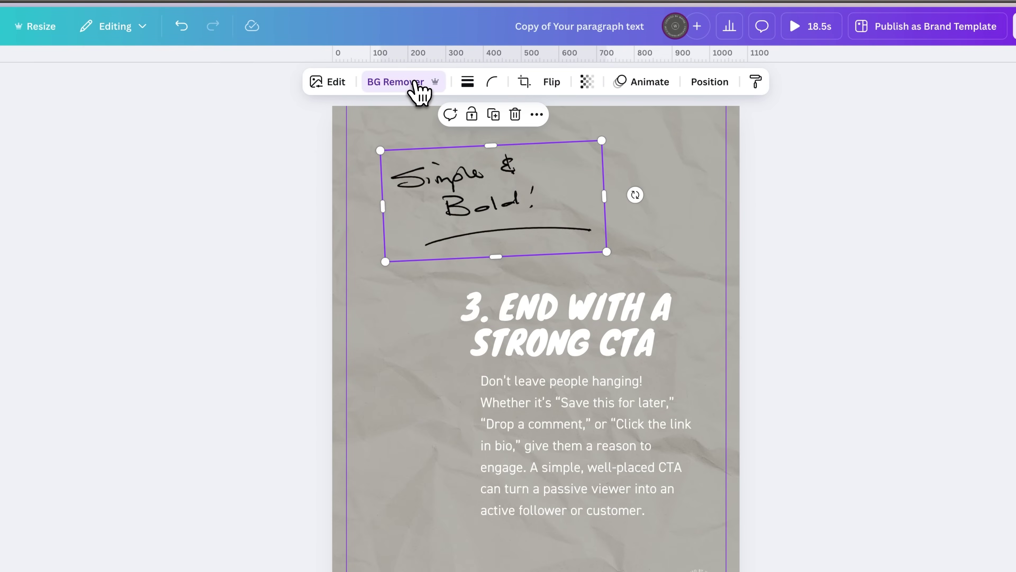
drag(645, 269, 645, 270)
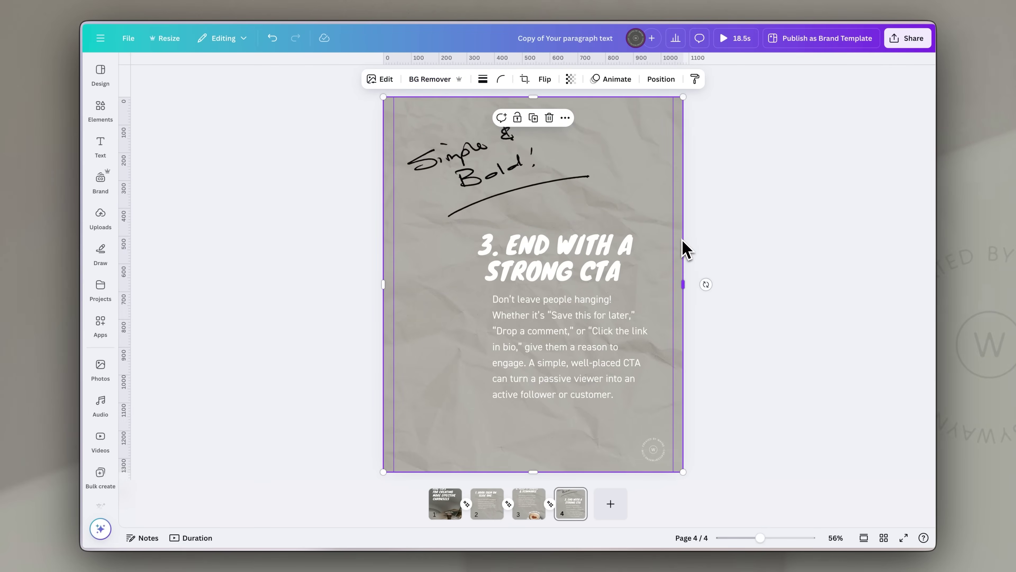
click(704, 246)
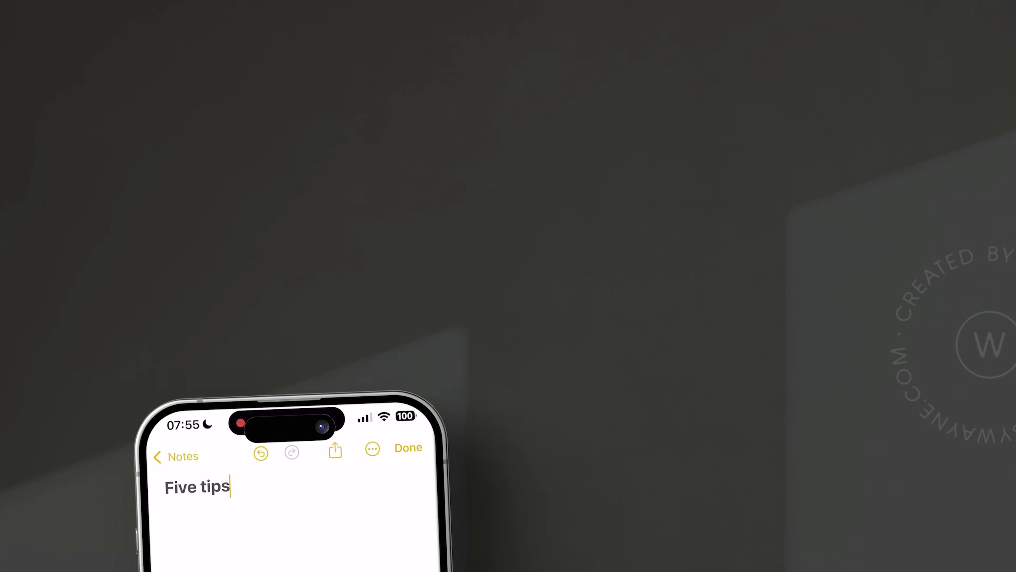
text(for creating more effective carousels)
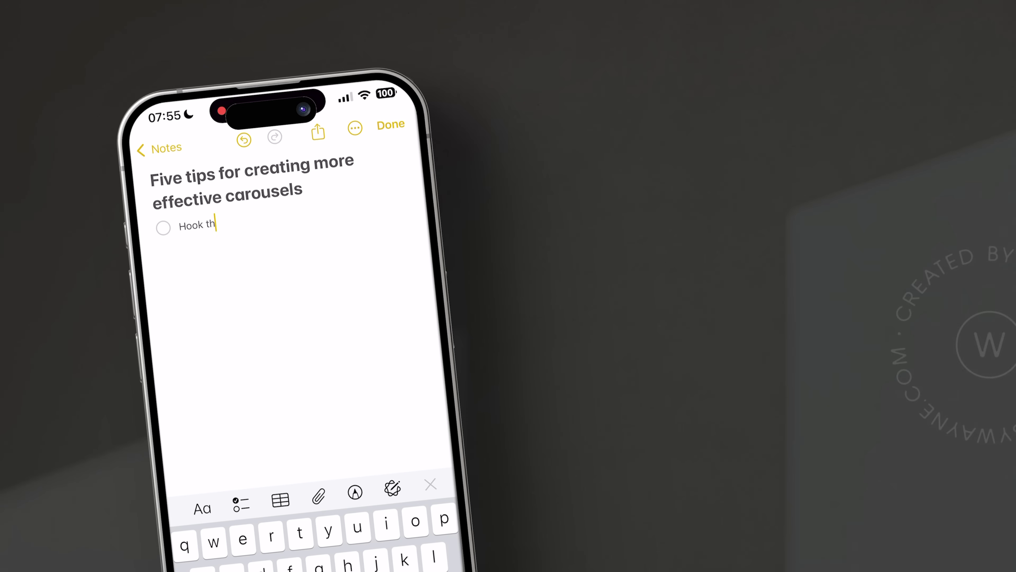
Step: Finish the first checklist tip 'Hook them on slide 1' and type the second tip 'Keep it simple & scannable'
text(n slide 1)
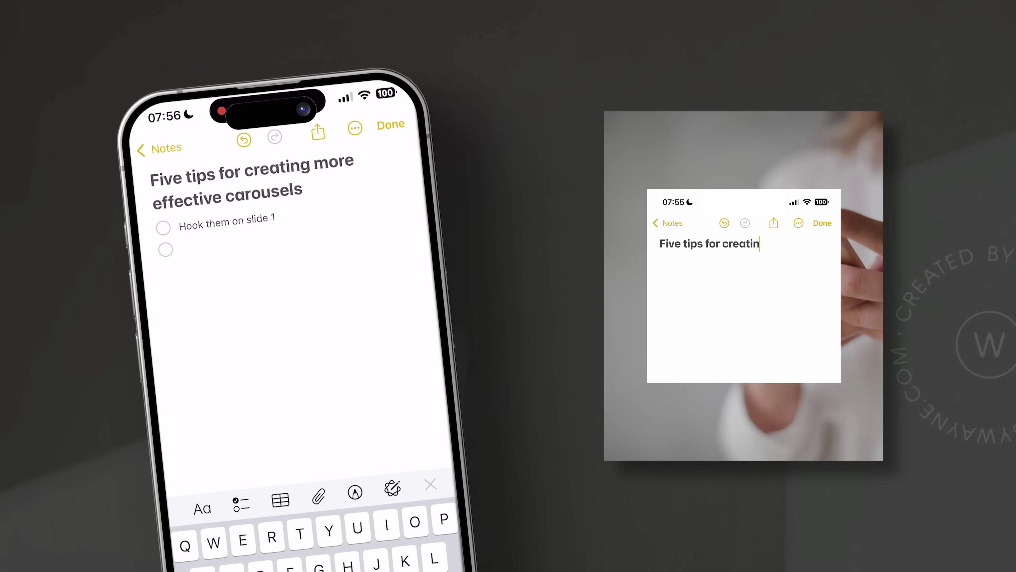
text( Keep it simple & scannable)
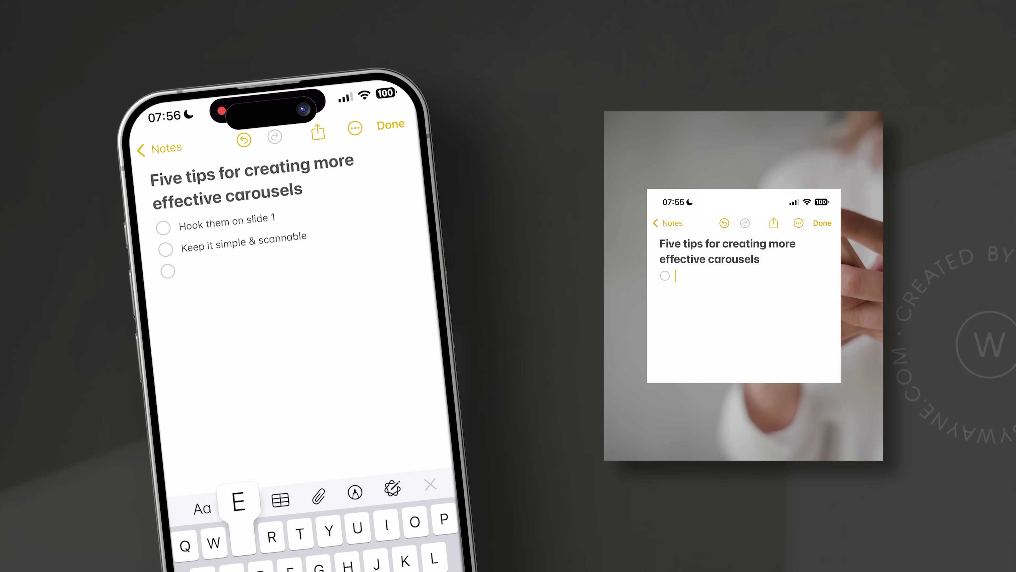